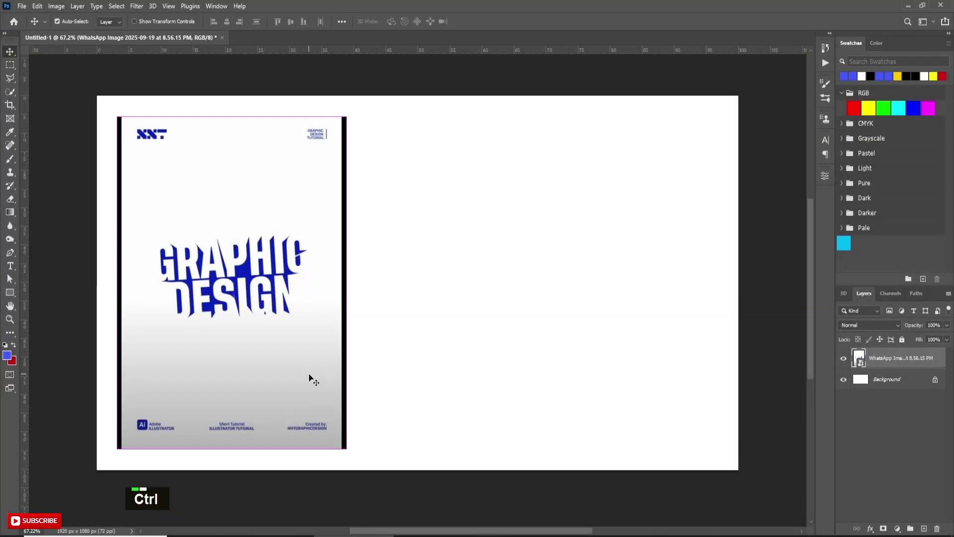
Step: Scale the reference poster up proportionally to about 164%
key("ctrl+t")
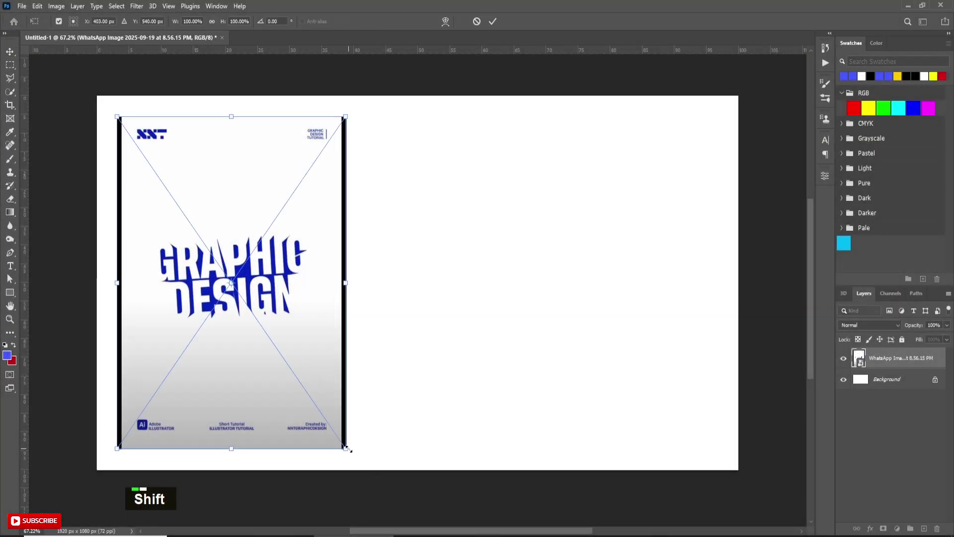
left_click_drag(347, 448, 524, 401)
scroll(524, 400, "up", 3)
left_click_drag(421, 364, 524, 254)
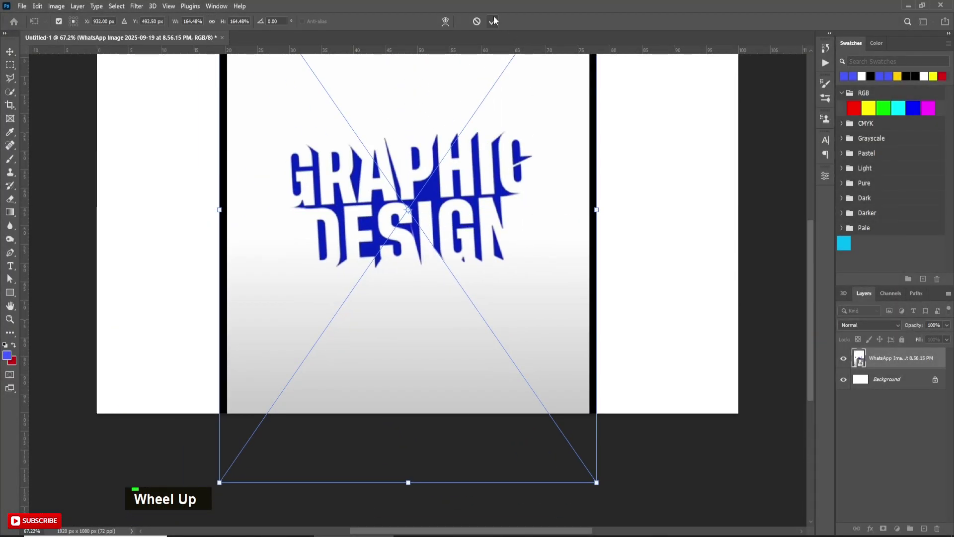
left_click(493, 21)
Step: Reposition the poster so its lettering and NNT logo sit on the canvas
scroll(481, 405, "up", 2)
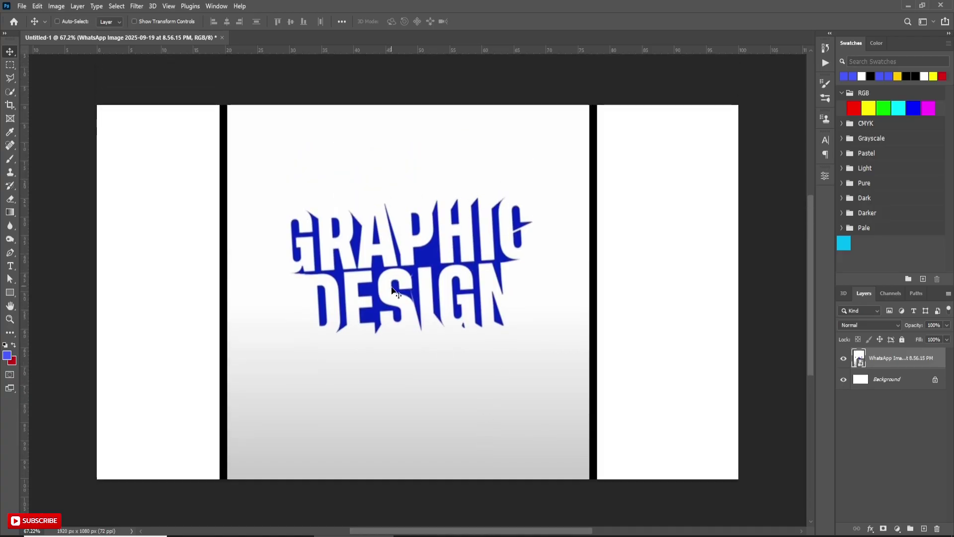
left_click_drag(406, 314, 283, 384)
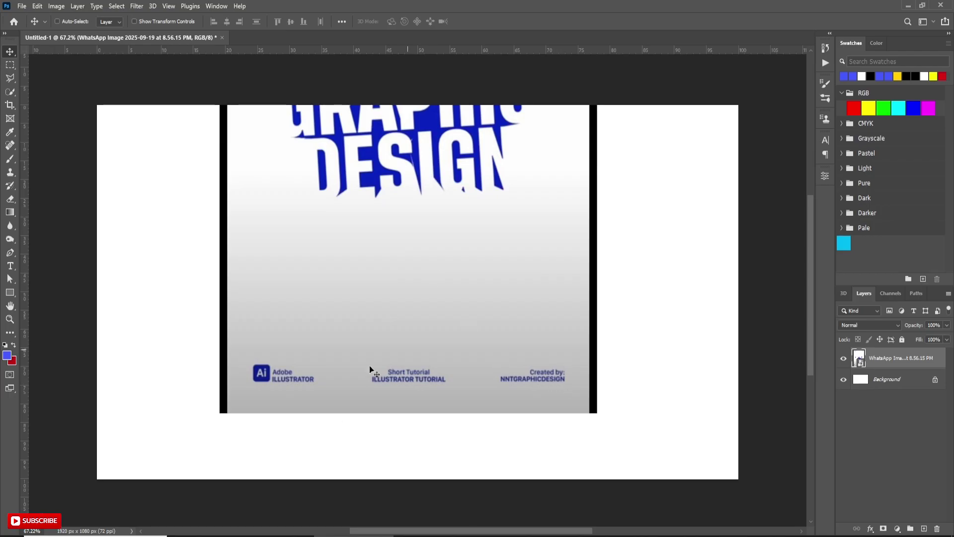
left_click_drag(431, 261, 433, 495)
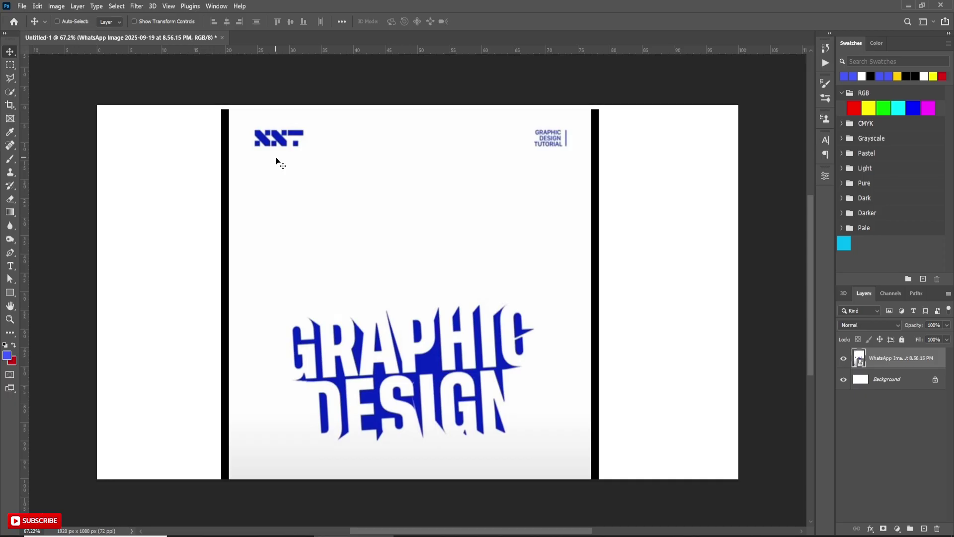
Step: Hide the poster and add 146 pt Bebas Neue text 'GRAPHIC' over 'DESIGN' on two lines
left_click(844, 359)
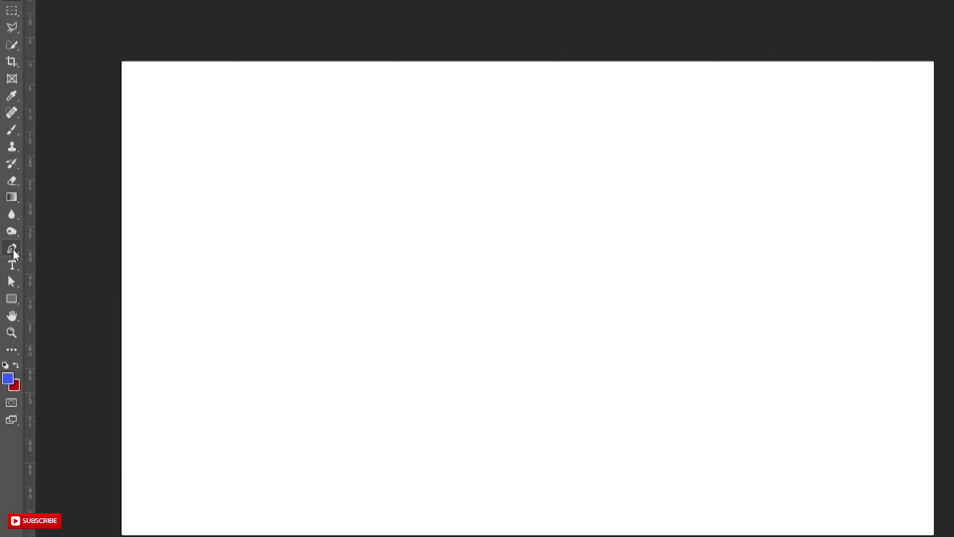
left_click(10, 266)
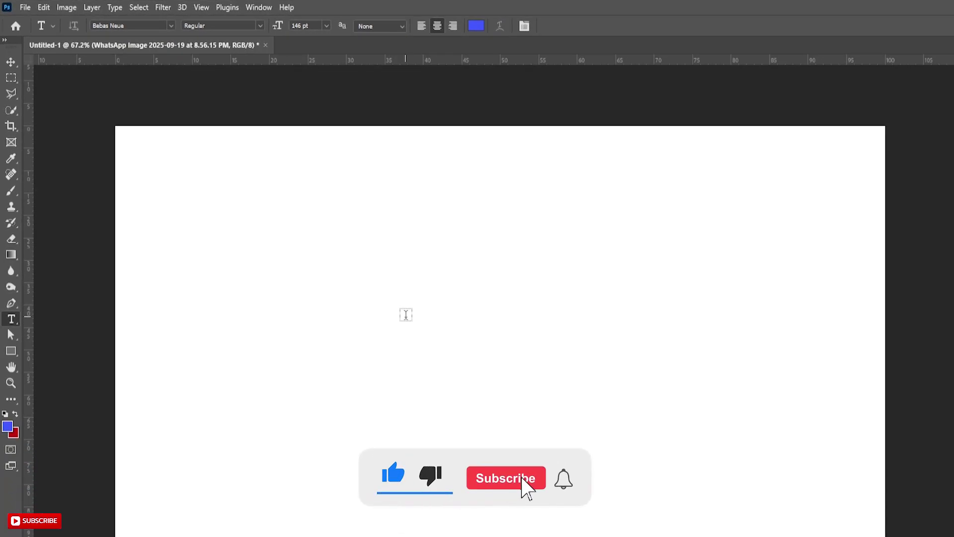
left_click(406, 314)
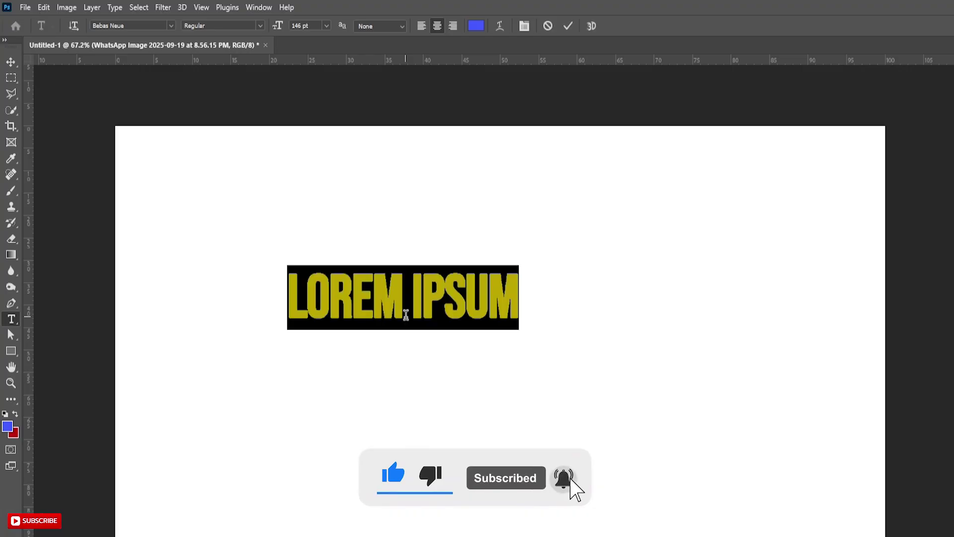
type("G")
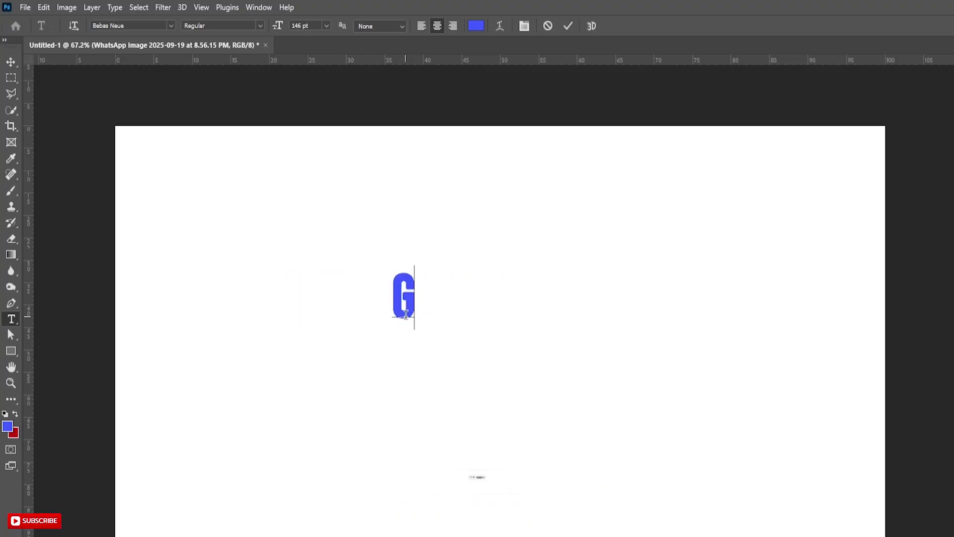
type("RAPHIC")
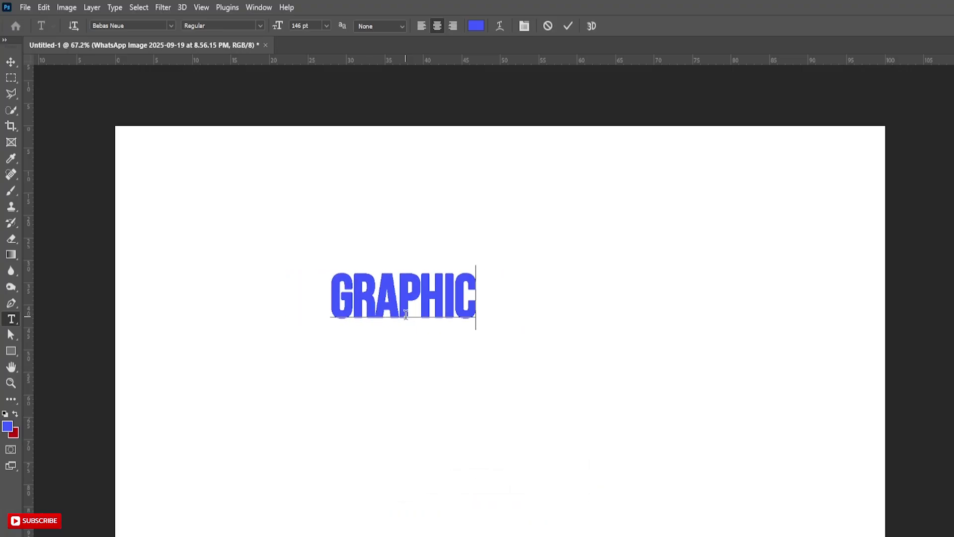
key("Return")
type("DESIGN")
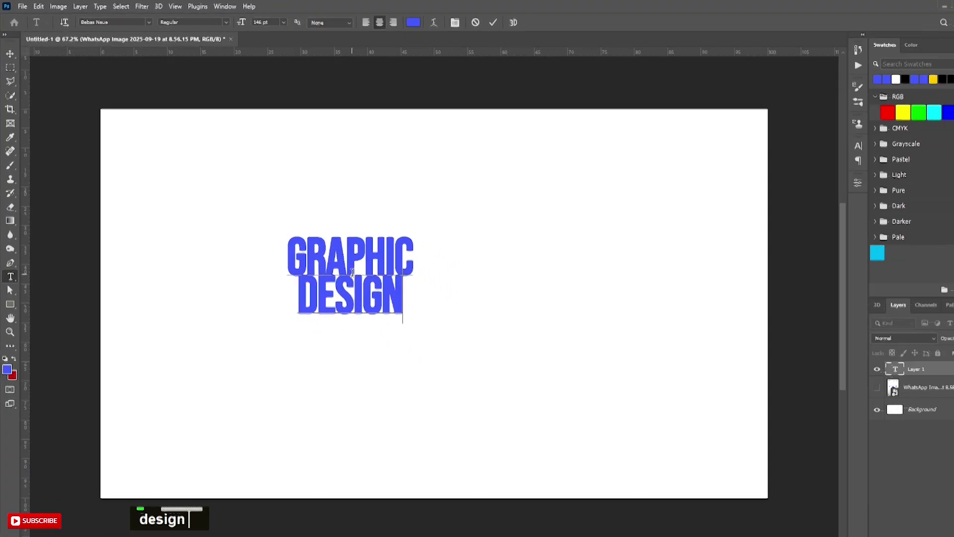
left_click(568, 26)
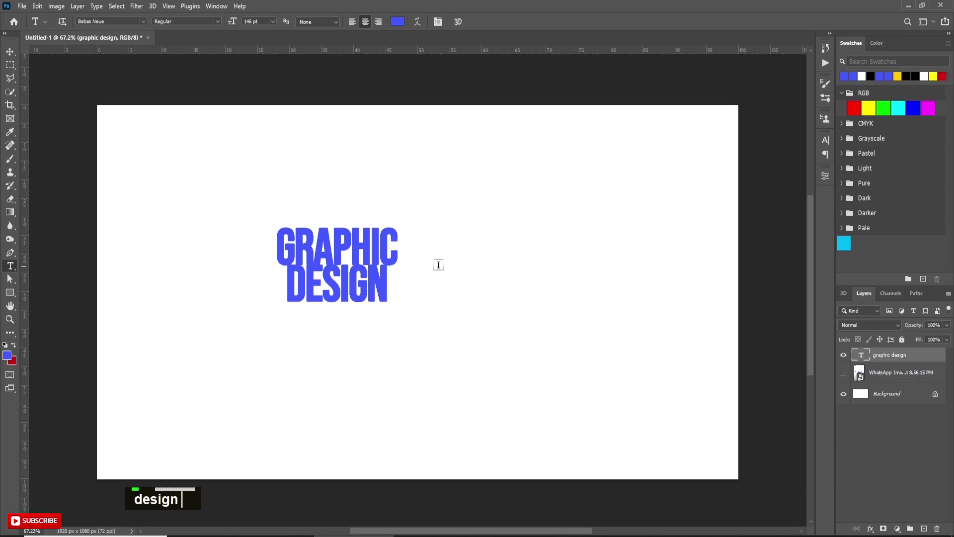
Step: Scale the GRAPHIC DESIGN text to about 275% (402.46 pt) and move it to the canvas centre
key("ctrl+t")
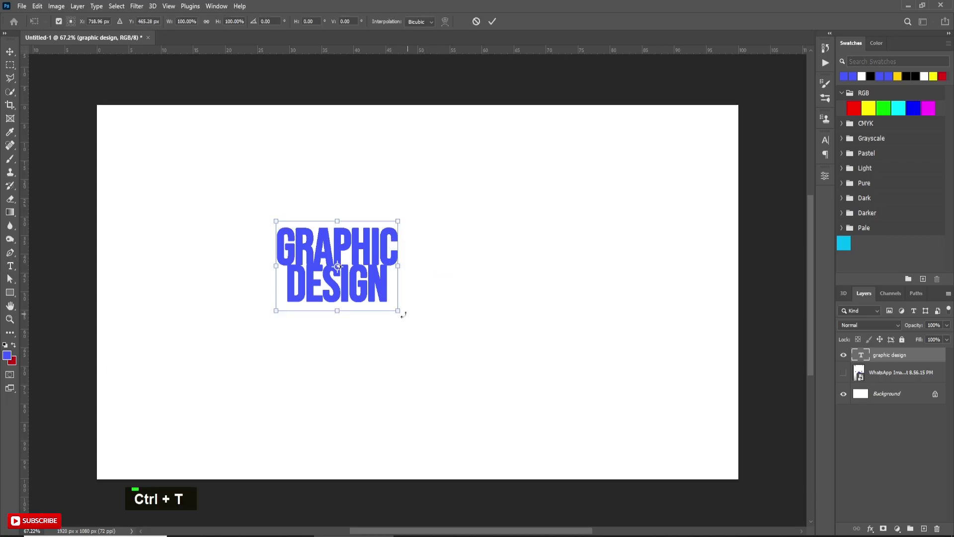
left_click_drag(398, 311, 618, 453)
left_click_drag(465, 356, 441, 309)
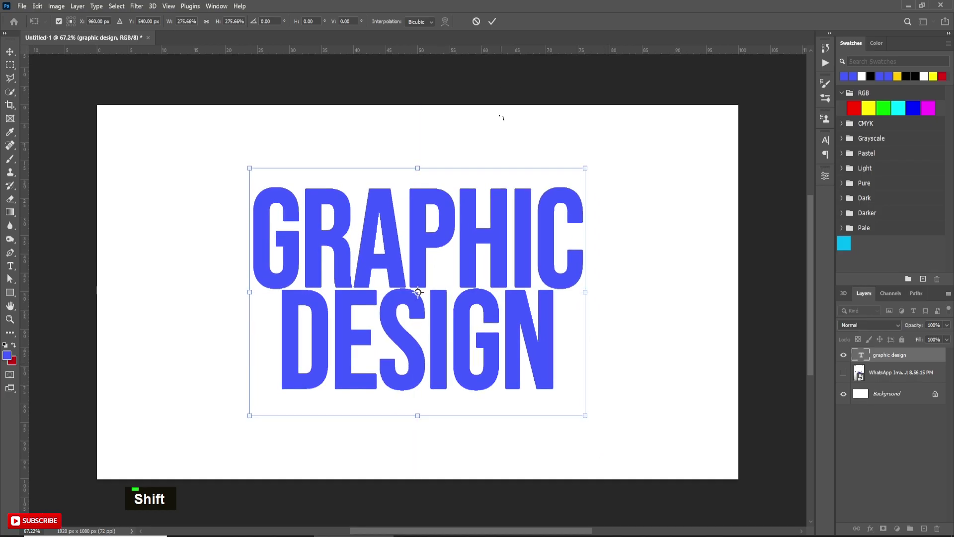
left_click(492, 22)
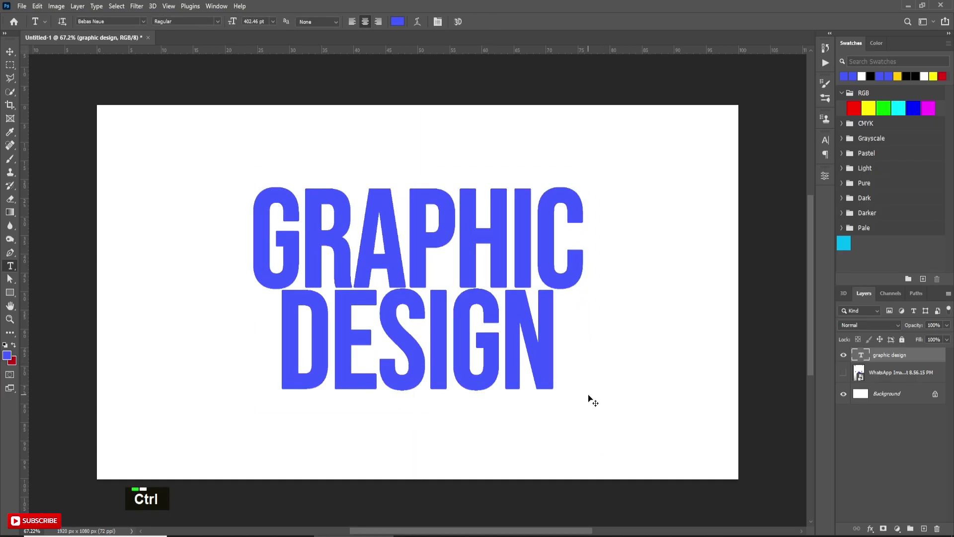
key("ctrl+a")
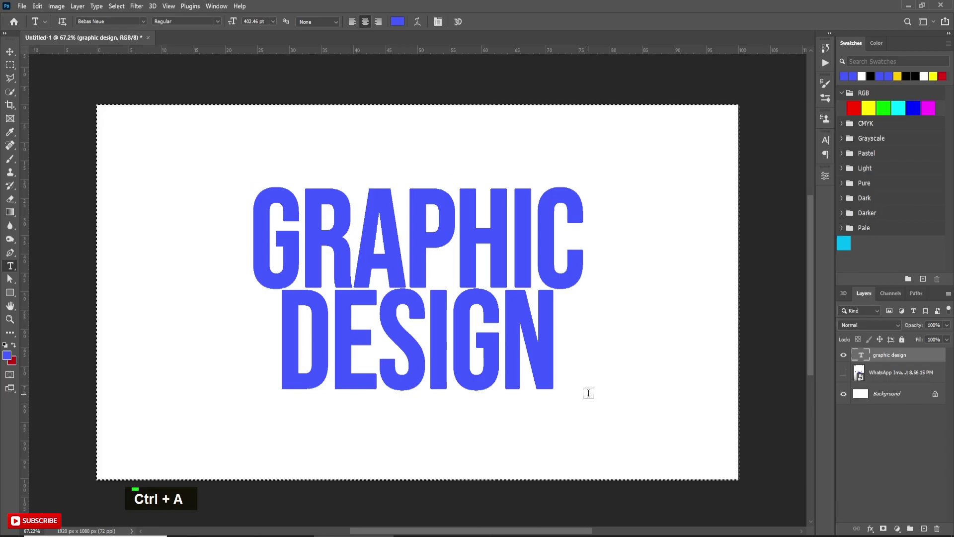
Step: Align the GRAPHIC DESIGN text to the canvas's horizontal and vertical centres, then deselect
left_click(10, 51)
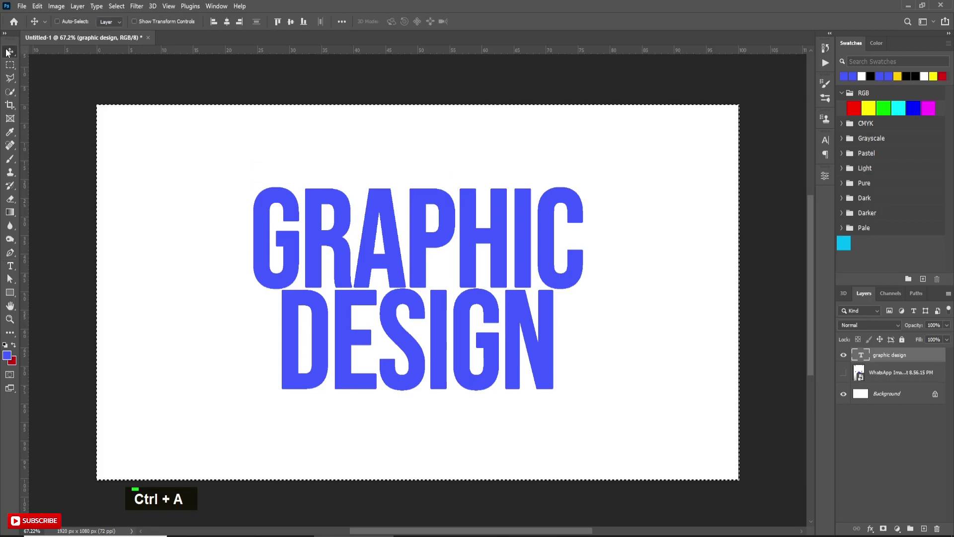
left_click(226, 22)
left_click(290, 22)
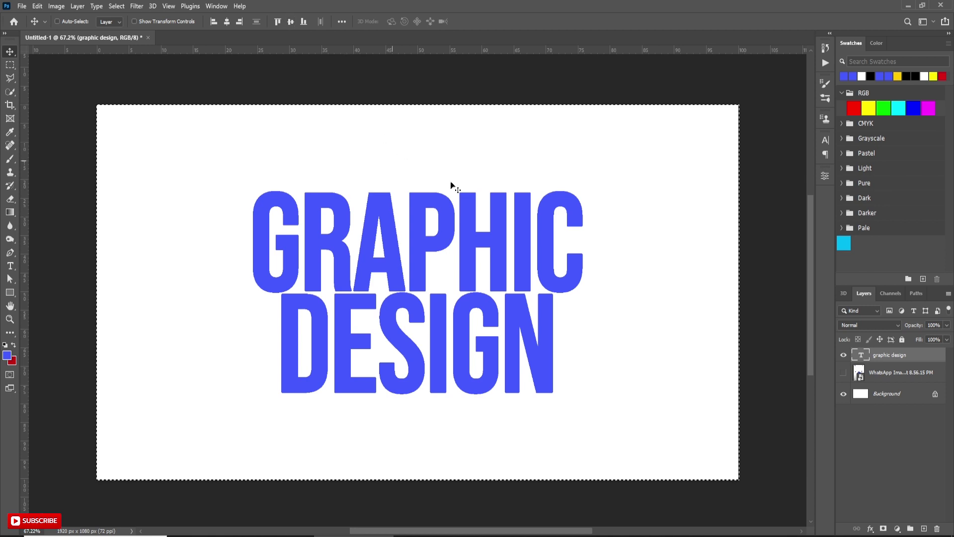
key("ctrl+d")
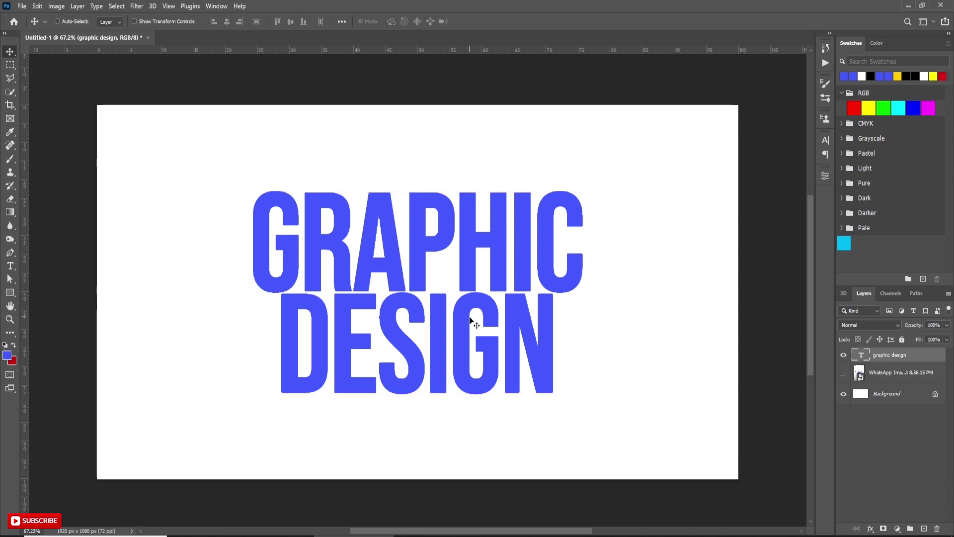
Step: Duplicate the GRAPHIC DESIGN type layer into 'graphic design copy'
left_click(825, 141)
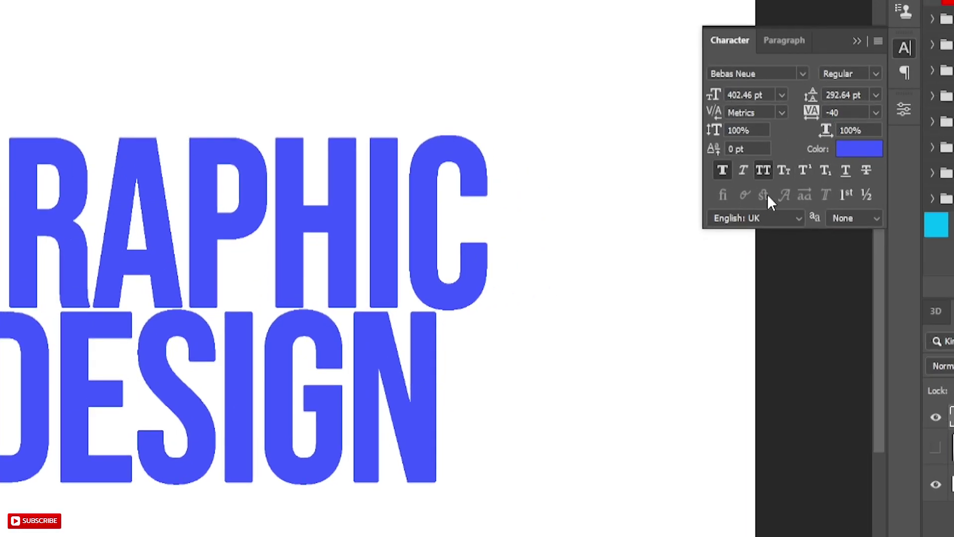
left_click(853, 42)
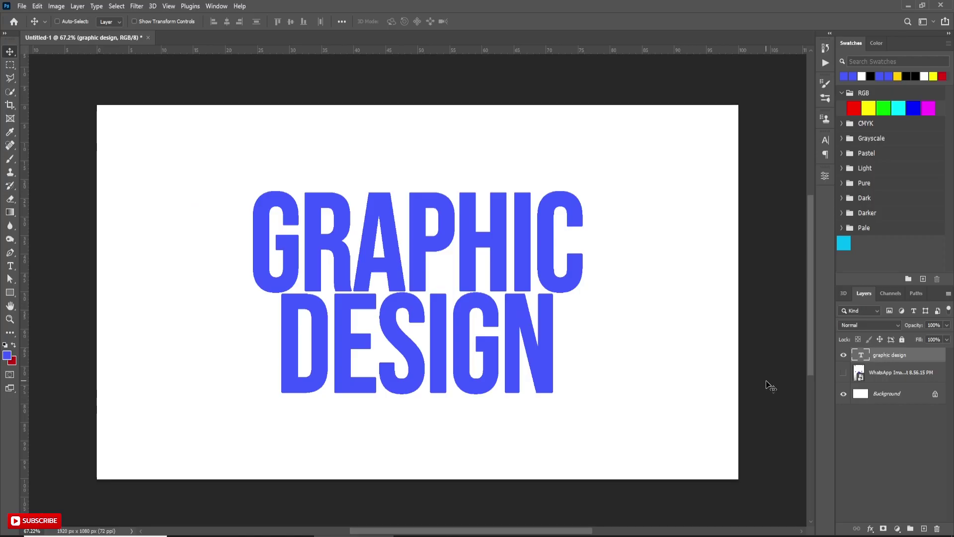
key("ctrl")
key("ctrl+j")
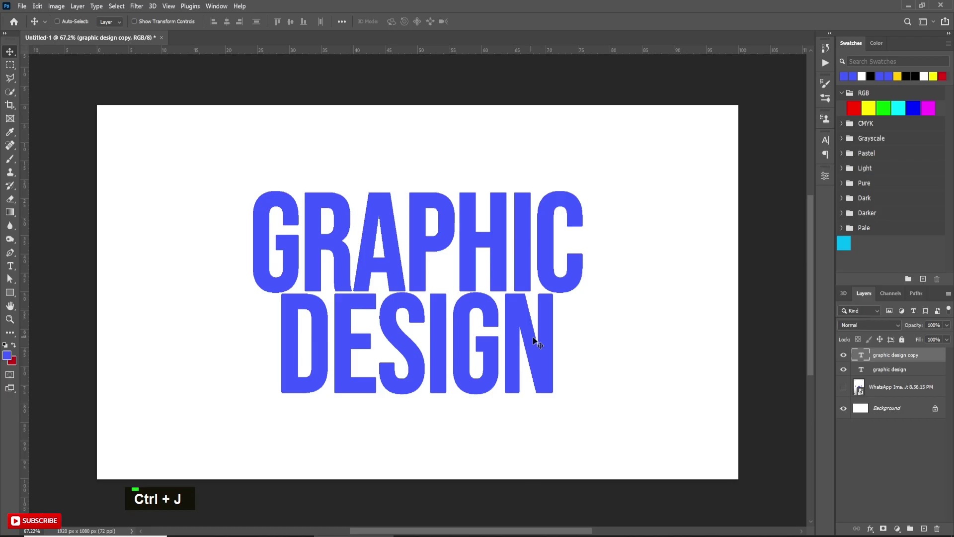
Step: Scale the copied text proportionally to 98.74% around its centre
key("ctrl")
key("ctrl+t")
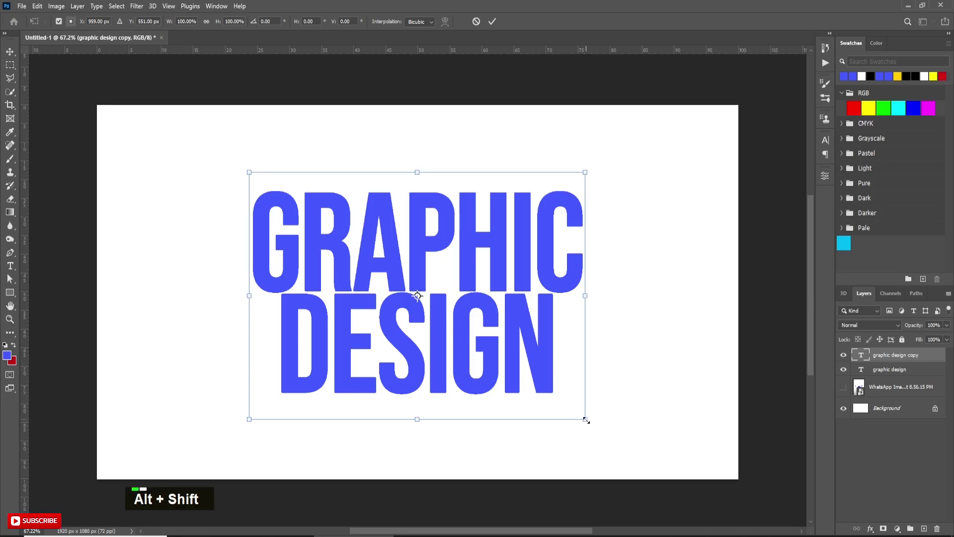
left_click_drag(585, 419, 582, 419)
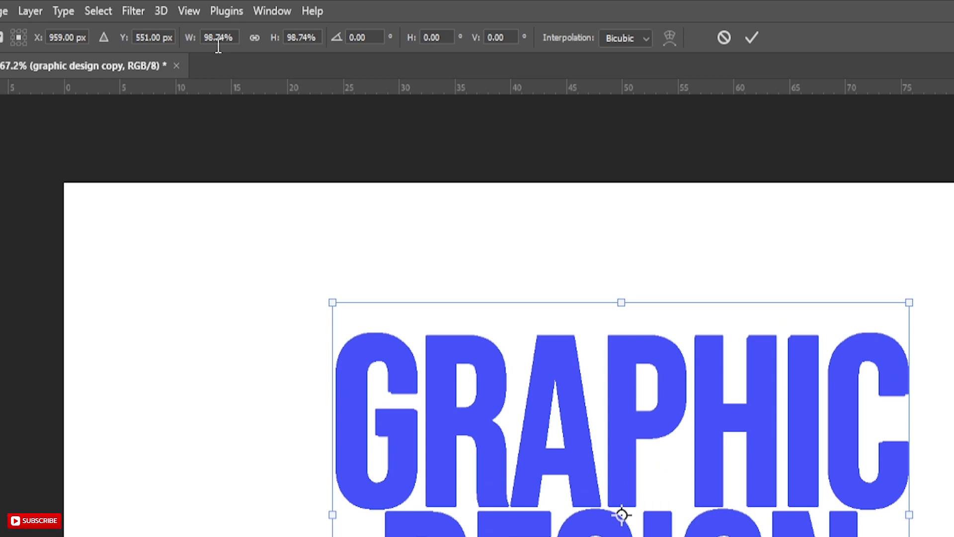
left_click(254, 40)
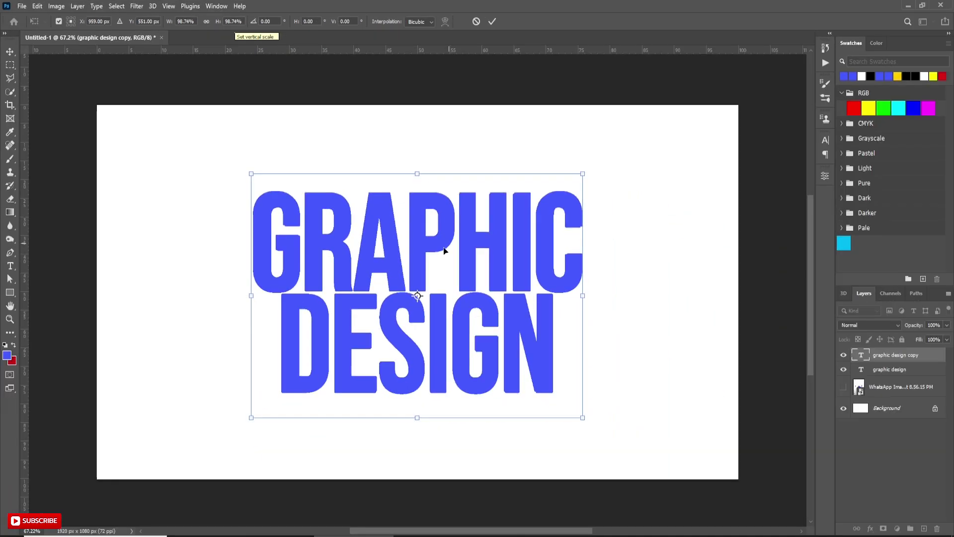
left_click(493, 21)
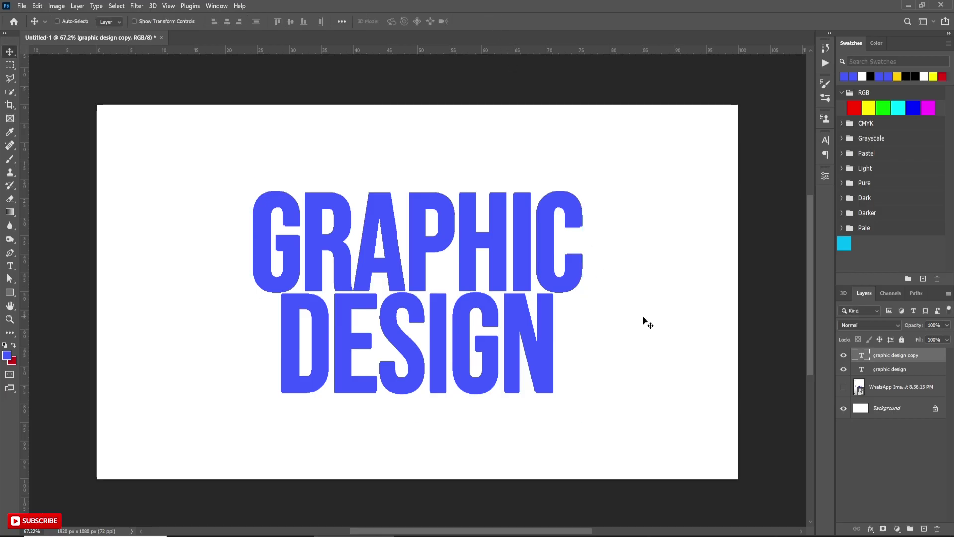
Step: Repeat the 98.74% transform on new copies about 90 times, up to 'graphic design copy 90'
key("ctrl")
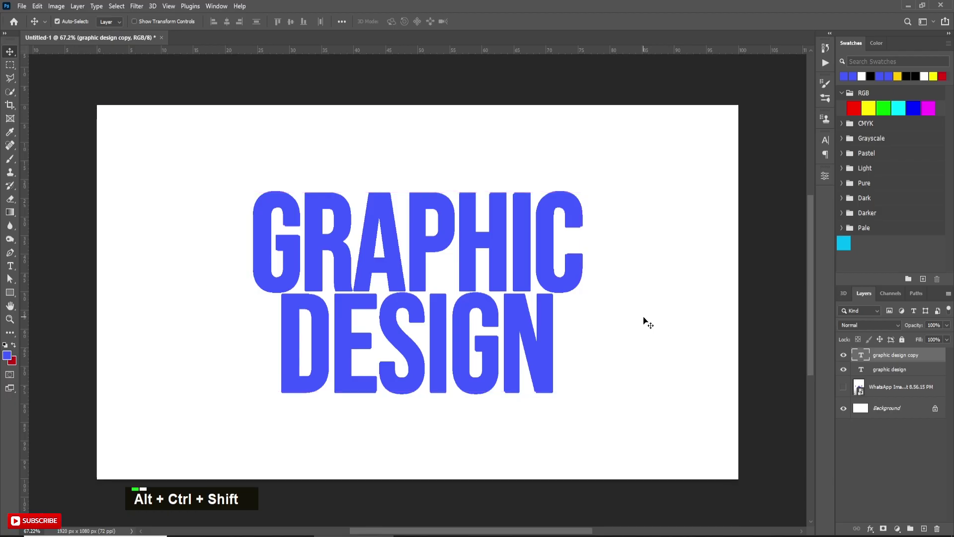
key("ctrl+alt+shift+t")
key("ctrl+alt+shift+t")
key("ctrl+alt+shift+t")
key("ctrl+alt+shift+t")
key("ctrl+alt+shift+t")
key("ctrl+alt+shift+t")
key("ctrl+alt+shift+t")
key("ctrl+alt+shift+t")
key("ctrl+alt+shift+t")
key("ctrl+alt+shift+t")
key("ctrl+alt+shift+t")
key("ctrl+alt+shift+t")
key("ctrl+alt+shift+t")
key("ctrl+alt+shift+t")
key("ctrl+alt+shift+t")
key("ctrl+alt+shift+t")
key("ctrl+alt+shift+t")
key("ctrl+alt+shift+t")
key("ctrl+alt+shift+t")
key("ctrl+alt+shift+t")
key("ctrl+alt+shift+t")
key("ctrl+alt+shift+t")
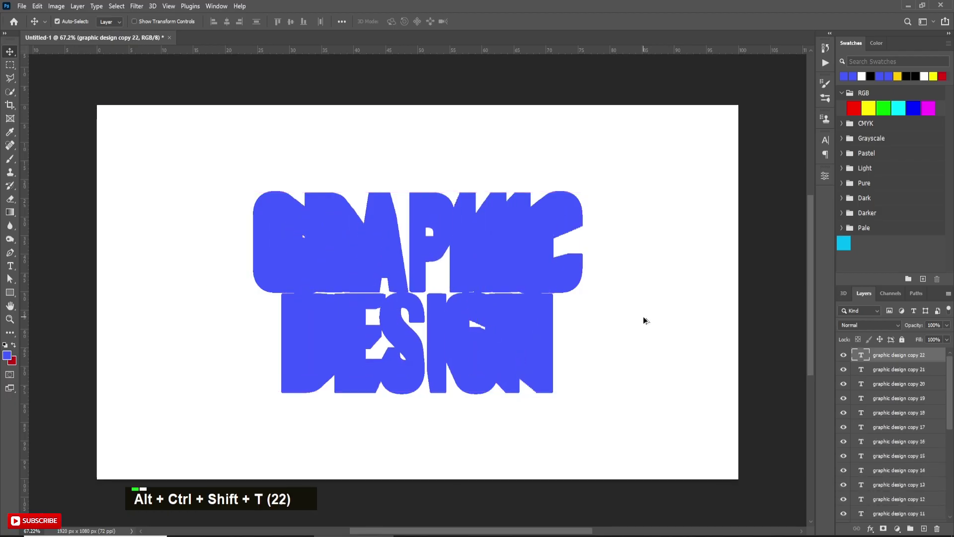
key("ctrl+alt+shift+t")
key("ctrl+alt+shift+t")
key("ctrl+alt+shift+t")
key("ctrl+alt+shift+t")
key("ctrl+alt+shift+t")
key("ctrl+alt+shift+t")
key("ctrl+alt+shift+t")
key("ctrl+alt+shift+t")
key("ctrl+alt+shift+t")
key("ctrl+alt+shift+t")
key("ctrl+alt+shift+t")
key("ctrl+alt+shift+t")
key("ctrl+alt+shift+t")
key("ctrl+alt+shift+t")
key("ctrl+alt+shift+t")
key("ctrl+alt+shift+t")
key("ctrl+alt+shift+t")
key("ctrl+alt+shift+t")
key("ctrl+alt+shift+t")
key("ctrl+alt+shift+t")
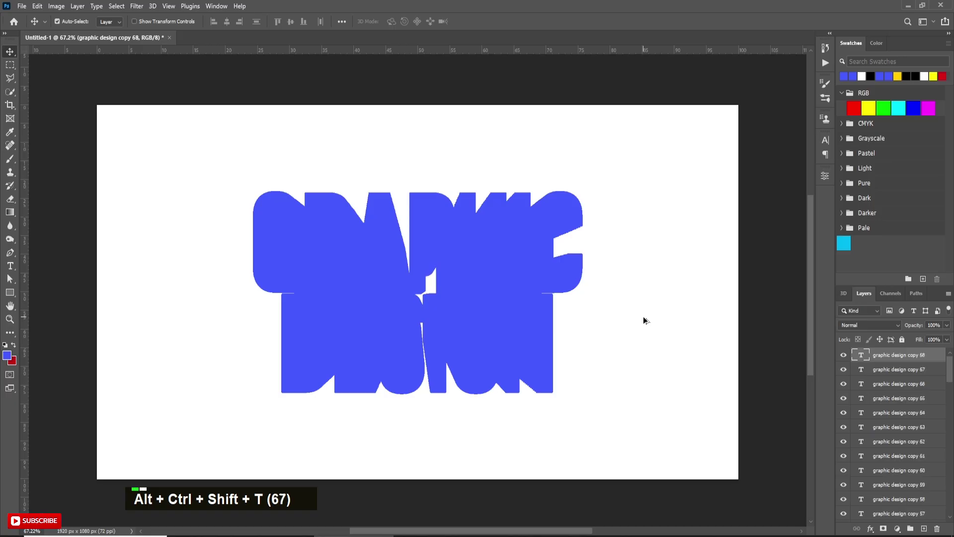
key("ctrl+alt+shift+t")
key("ctrl+alt+shift+t")
key("ctrl+alt+shift+t")
key("ctrl+alt+shift+t")
key("ctrl+alt+shift+t")
key("ctrl+alt+shift+t")
key("ctrl+alt+shift+t")
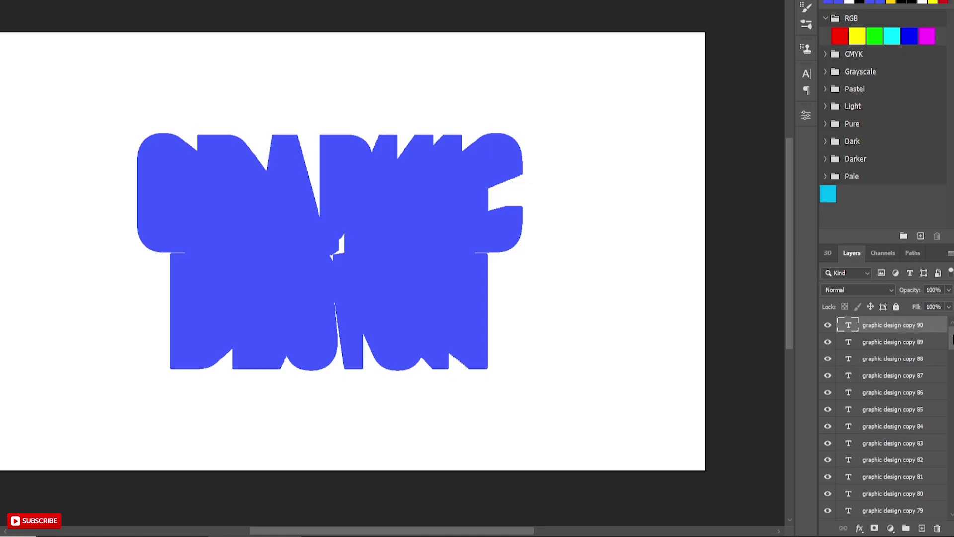
left_click_drag(953, 340, 951, 497)
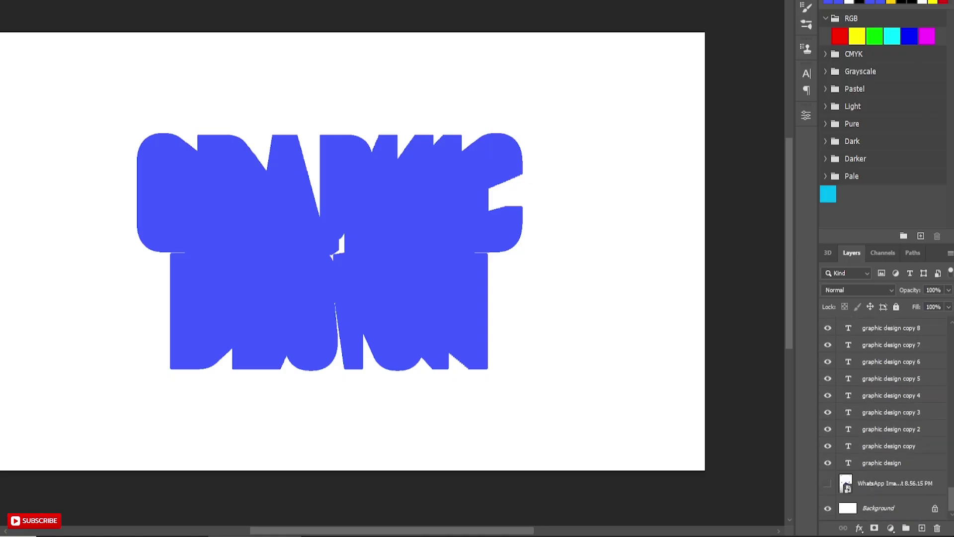
Step: Group all copy layers into Group 1 below the original 'graphic design' text layer
left_click(893, 447, "shift")
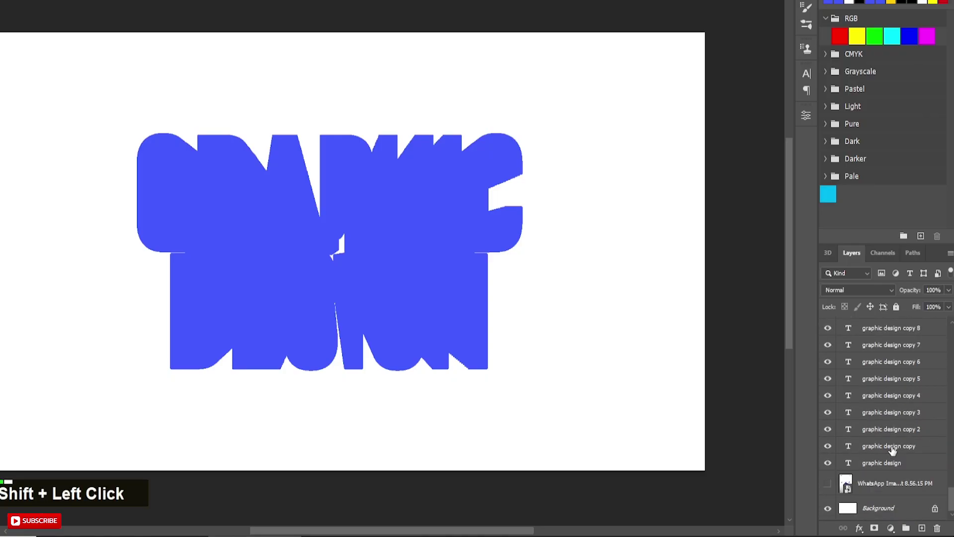
key("ctrl+g")
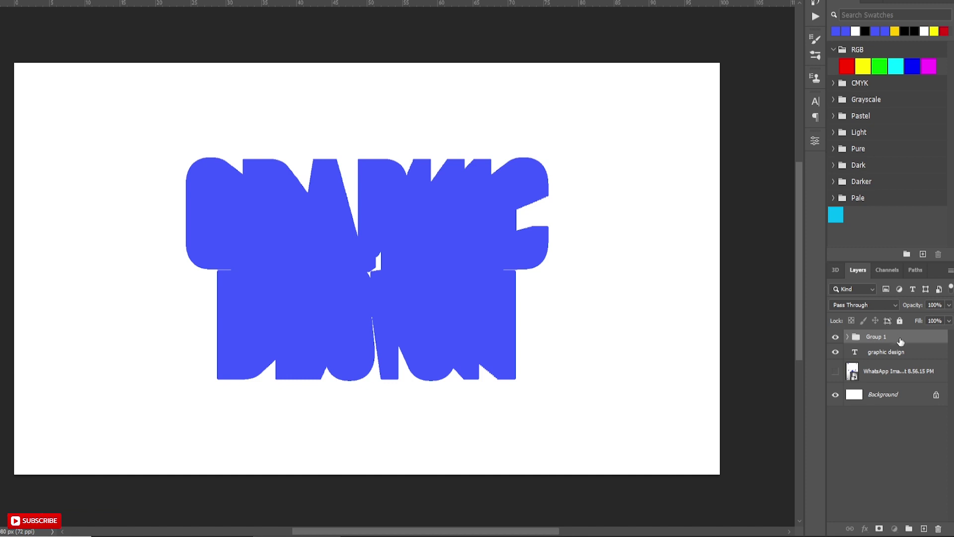
left_click_drag(900, 340, 902, 363)
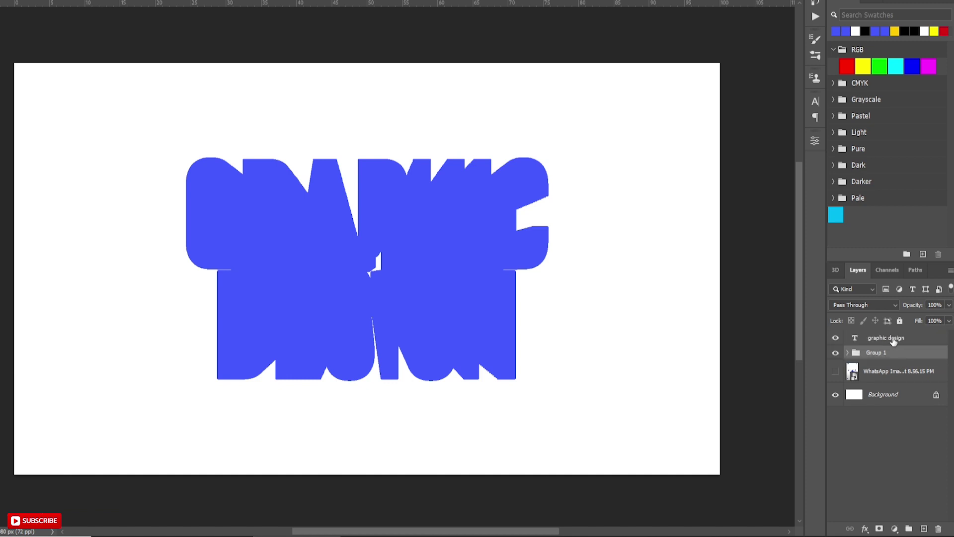
left_click(894, 341)
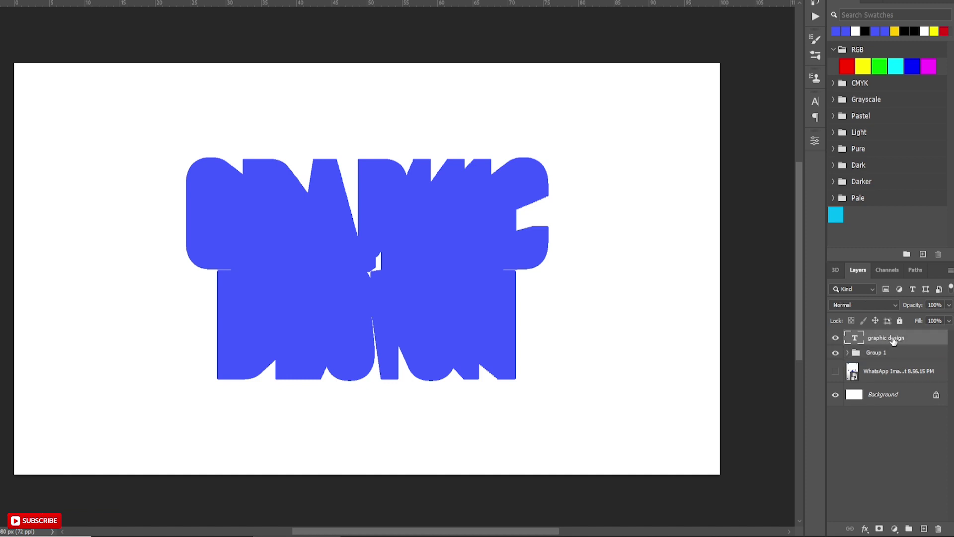
Step: Change the original 'graphic design' text colour to white #ffffff
left_click(817, 102)
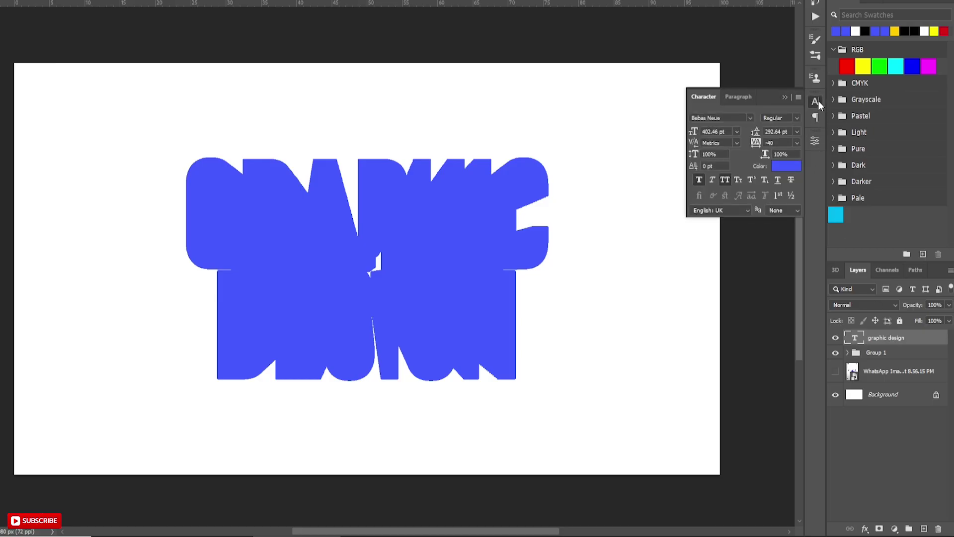
left_click(782, 170)
type("ffffff")
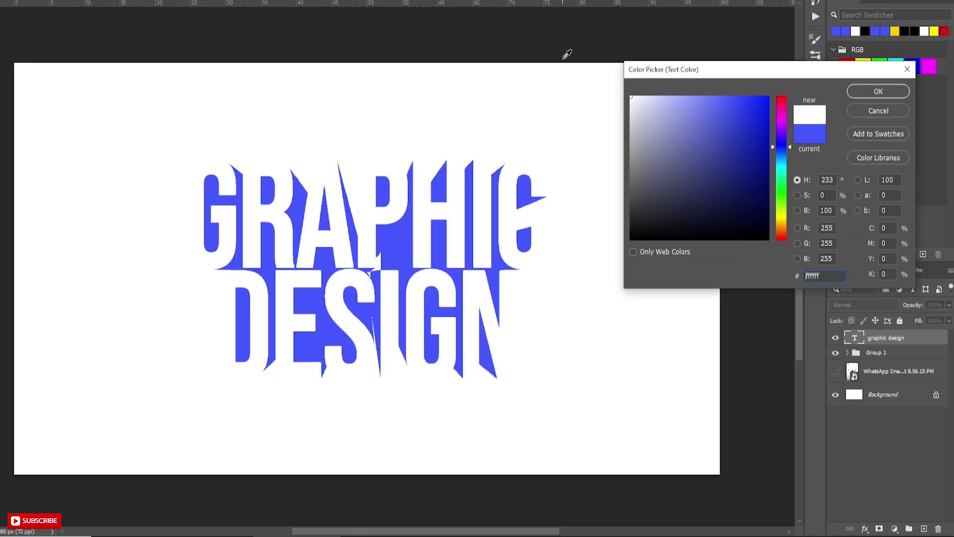
left_click(864, 90)
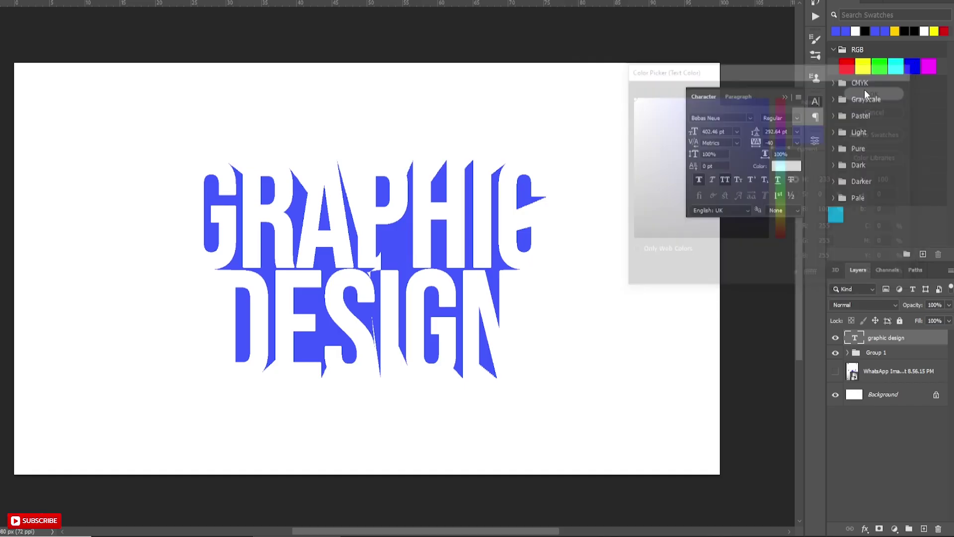
left_click(784, 97)
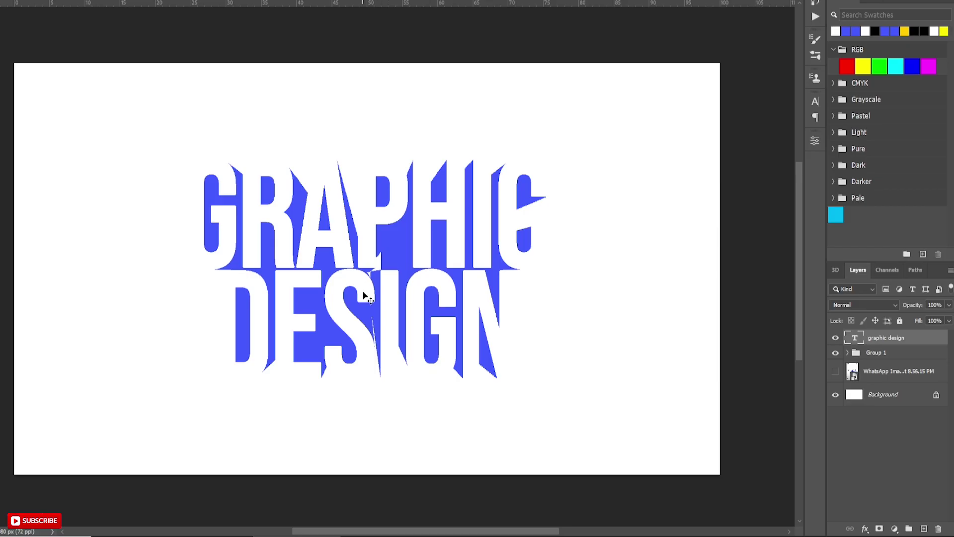
Step: Add a new Layer 1 above Background and set the brush colour to blue #4359ff
left_click(890, 396)
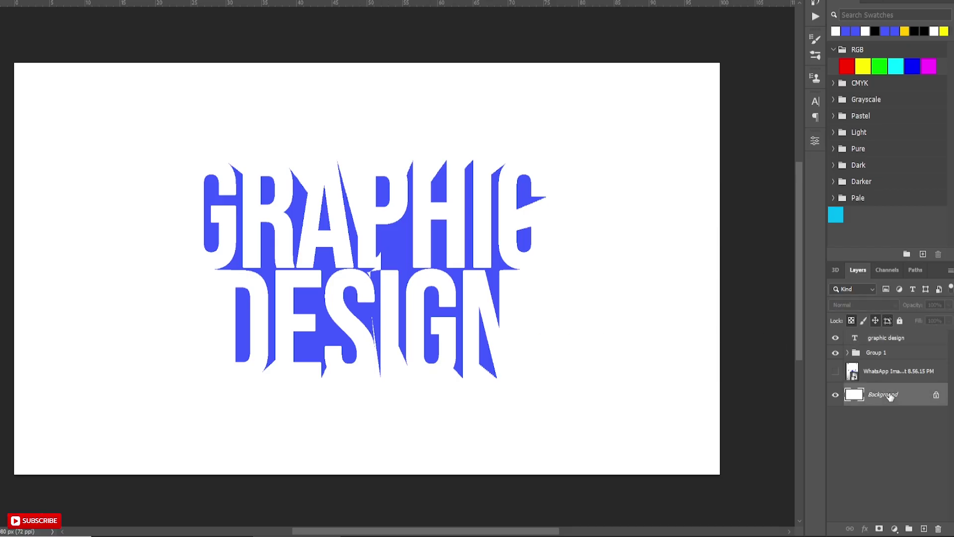
left_click(923, 529)
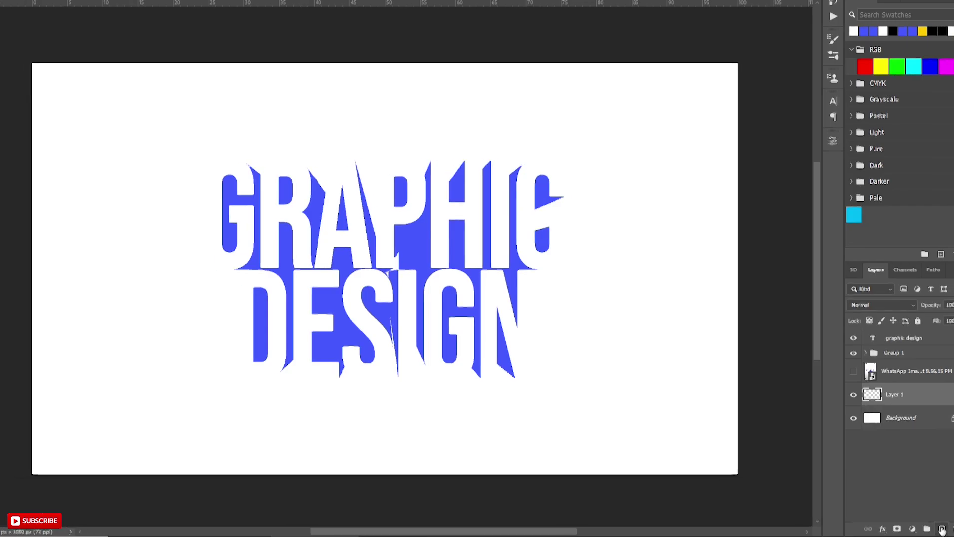
left_click(8, 123)
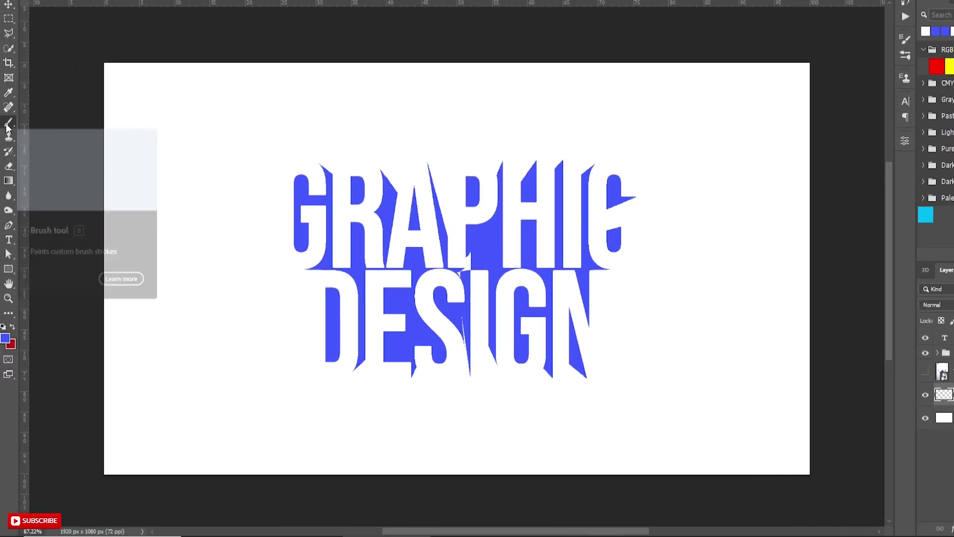
left_click(5, 340)
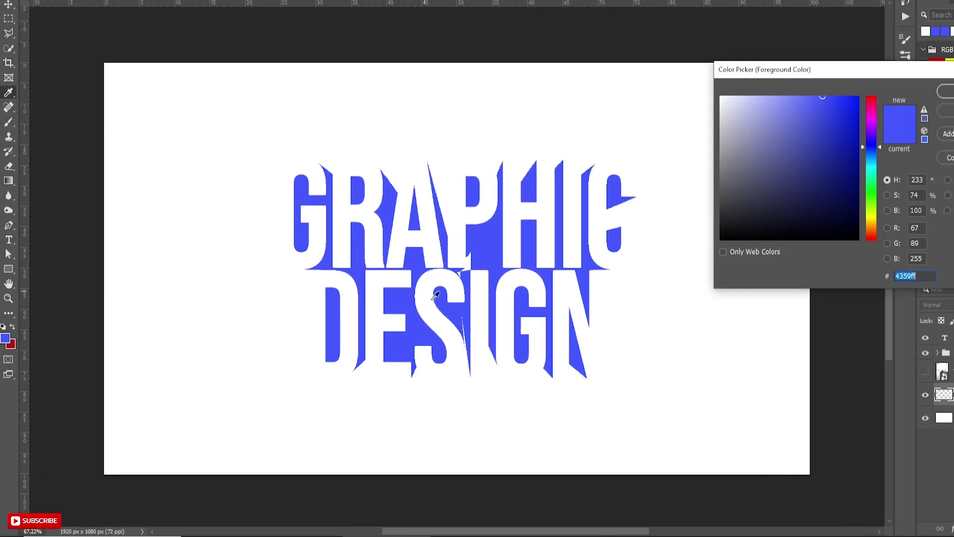
left_click(947, 93)
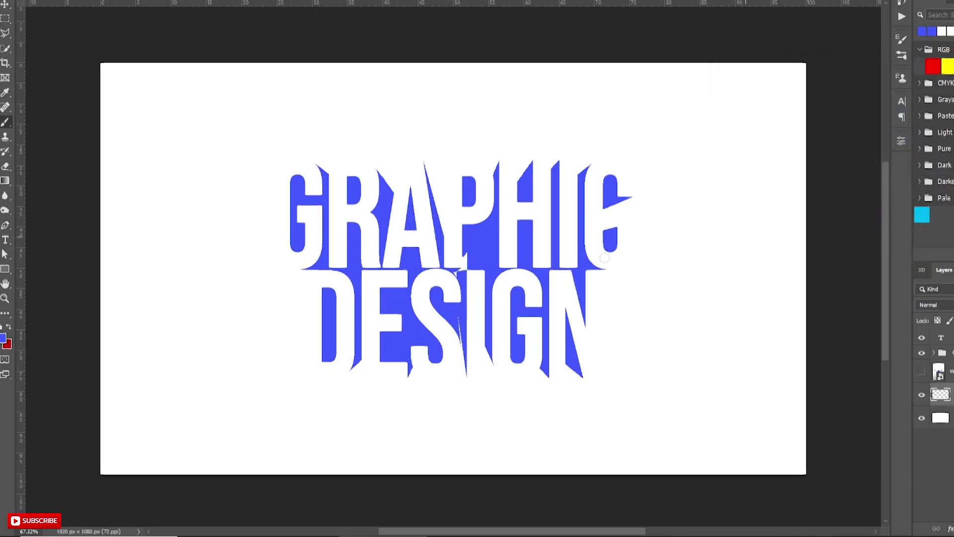
Step: Paint blue over the gaps between the words and move Layer 1 above the WhatsApp image layer
left_click_drag(431, 254, 425, 273)
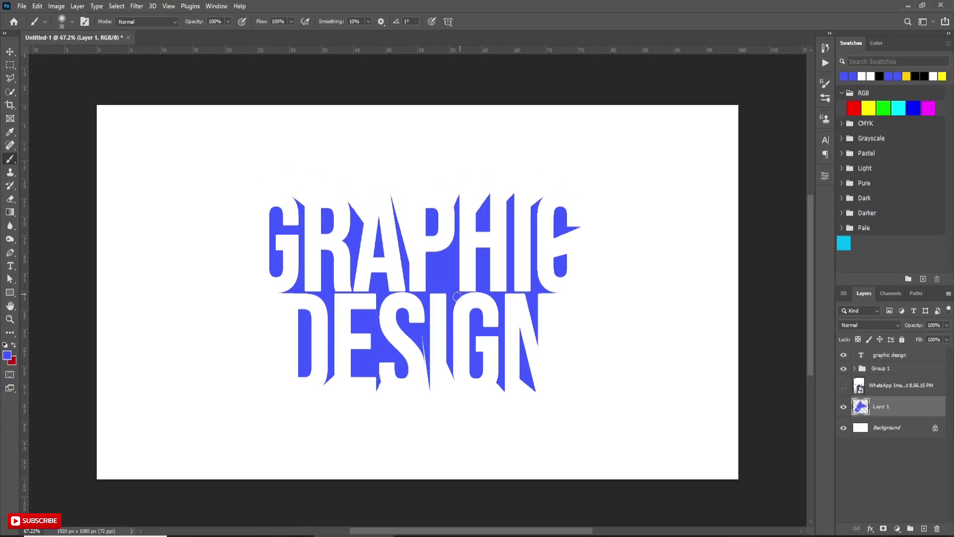
left_click(10, 52)
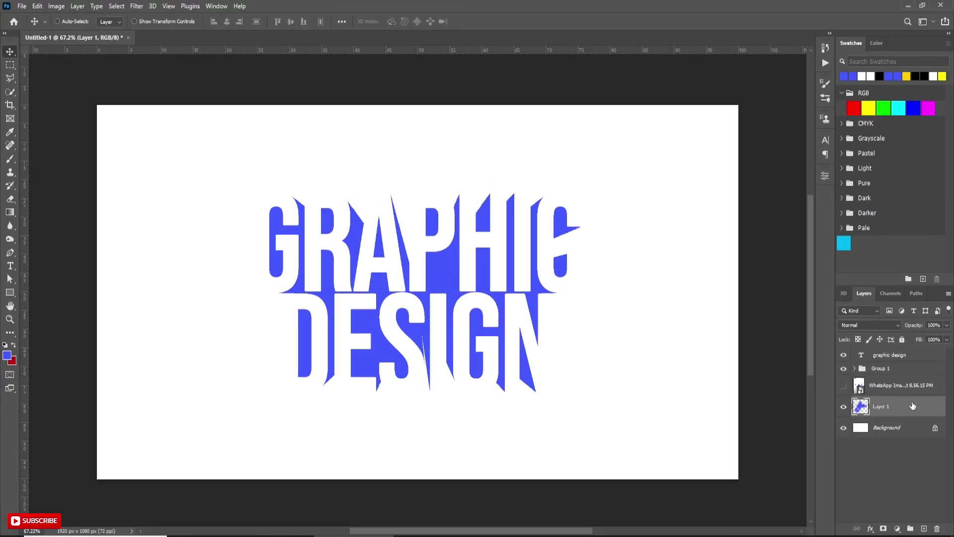
left_click_drag(901, 388, 888, 384)
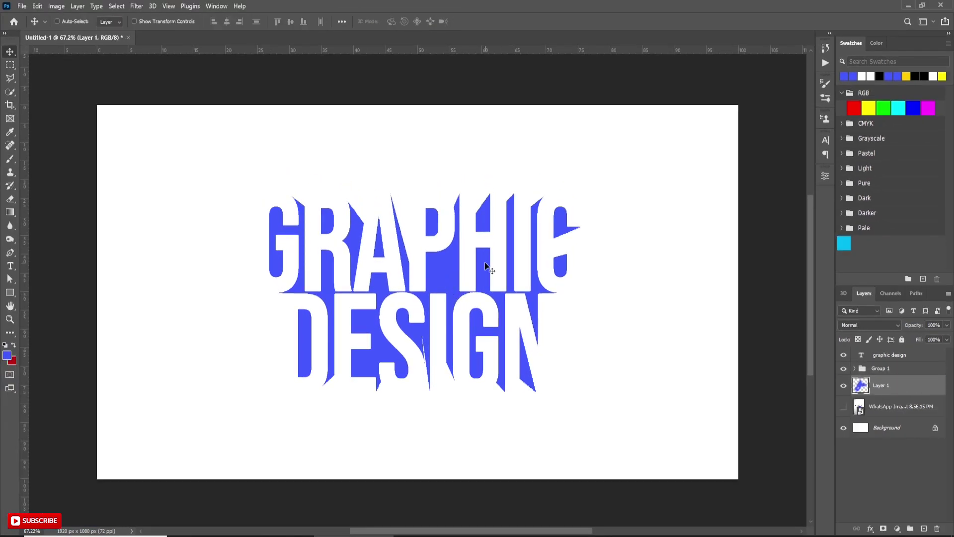
Step: Select the graphic design text, Group 1 and Layer 1 and rotate them together by about -4.2°
key("shift")
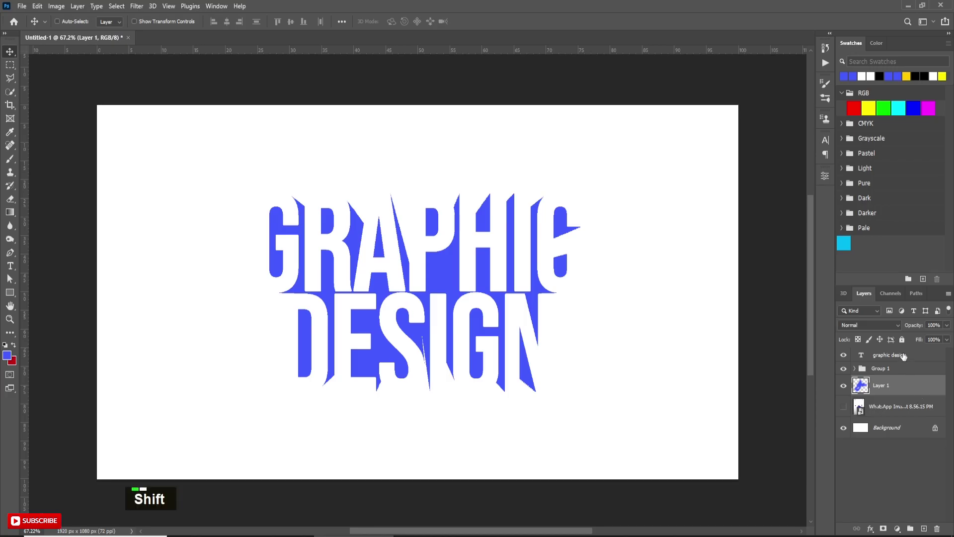
left_click(904, 356, "shift")
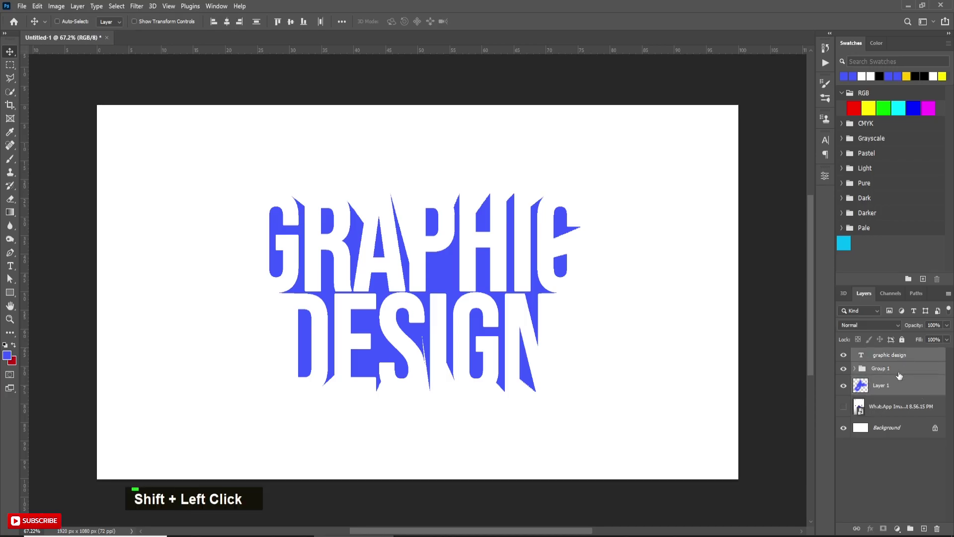
key("ctrl+t")
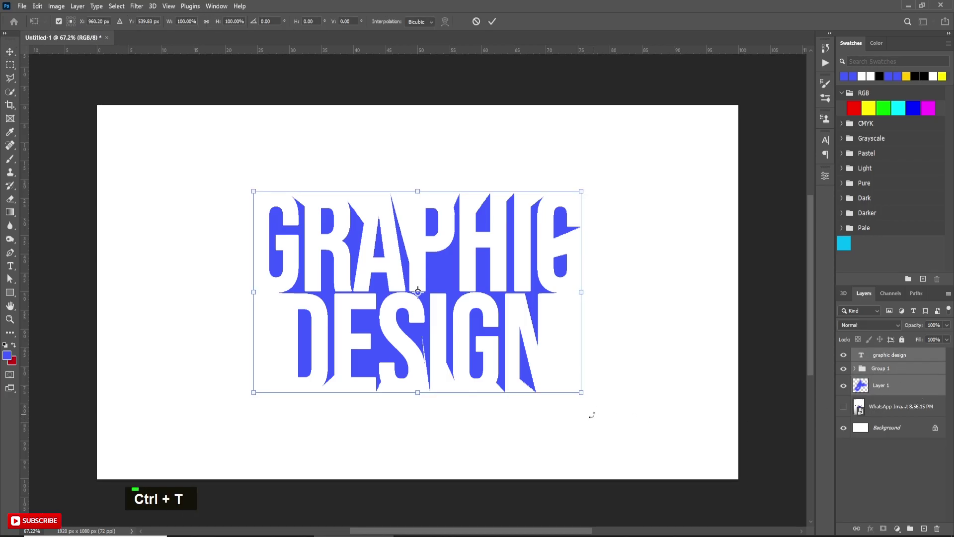
left_click_drag(589, 404, 600, 397)
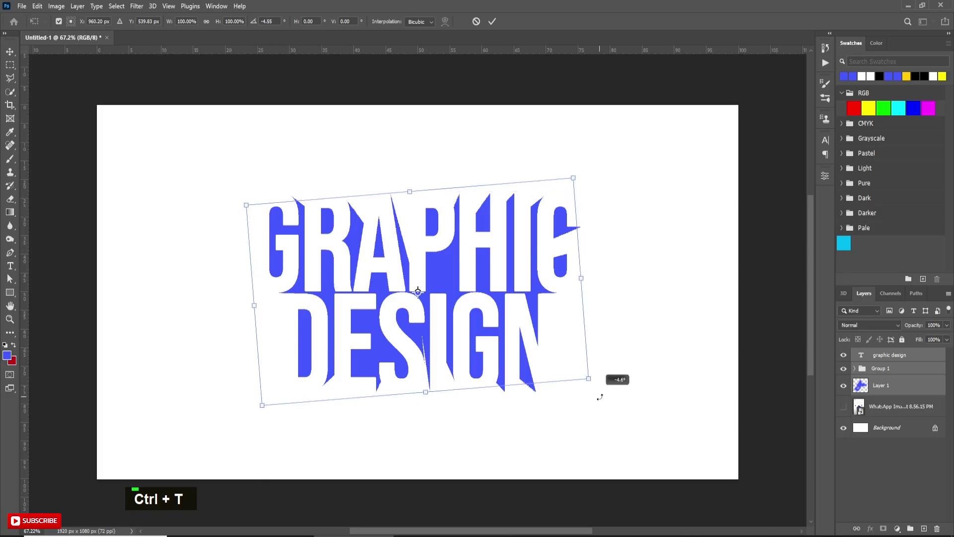
left_click(491, 22)
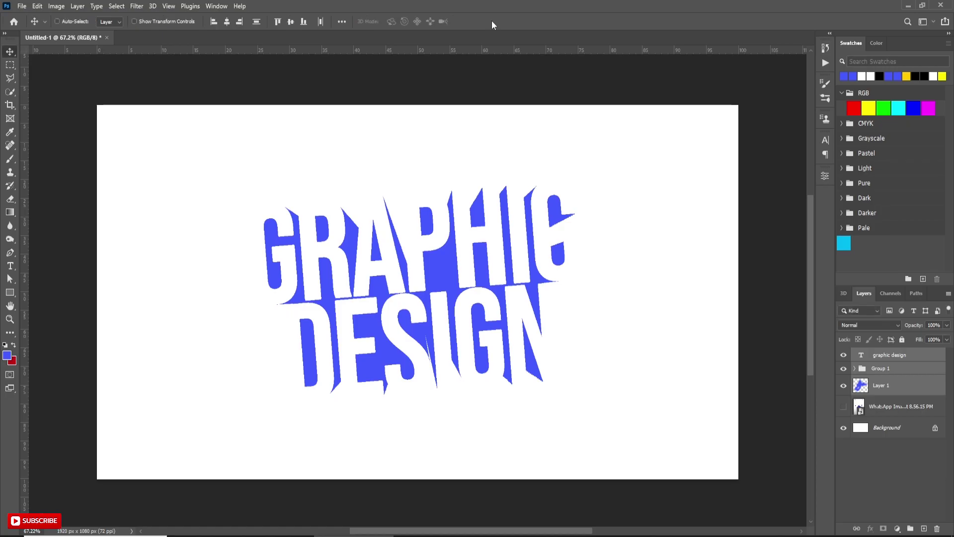
Step: Wrap Group 1 and Layer 1 into a new Group 2, then duplicate it as Group 2 copy
left_click(890, 406)
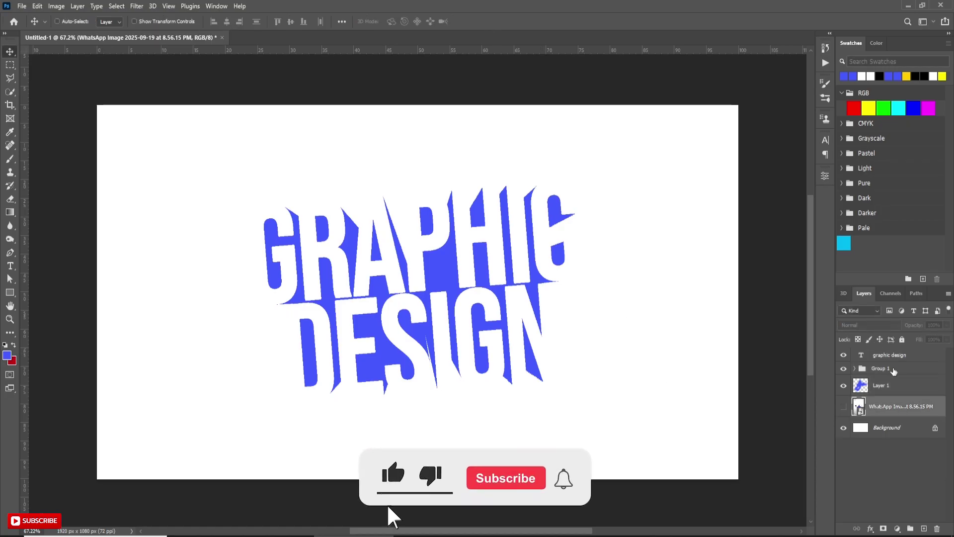
left_click(895, 369)
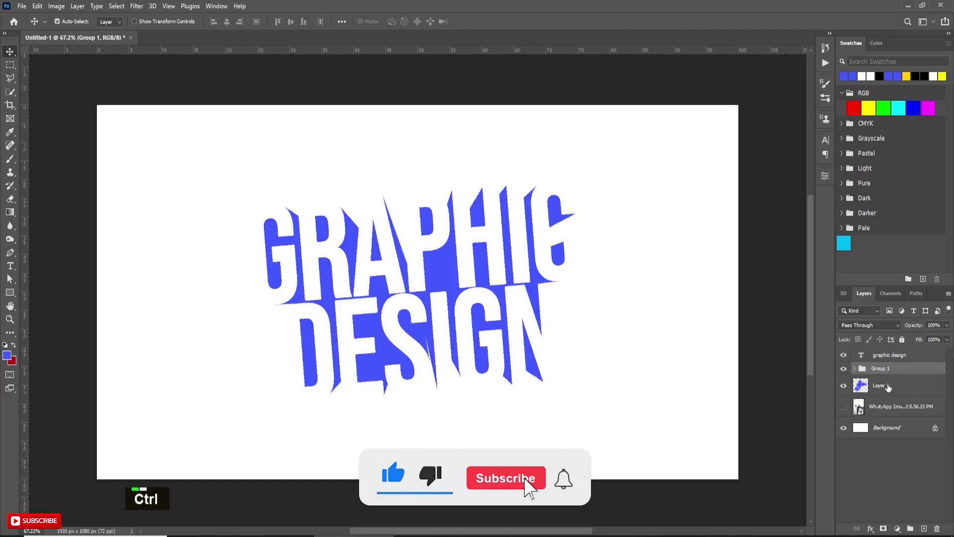
left_click(889, 387, "ctrl")
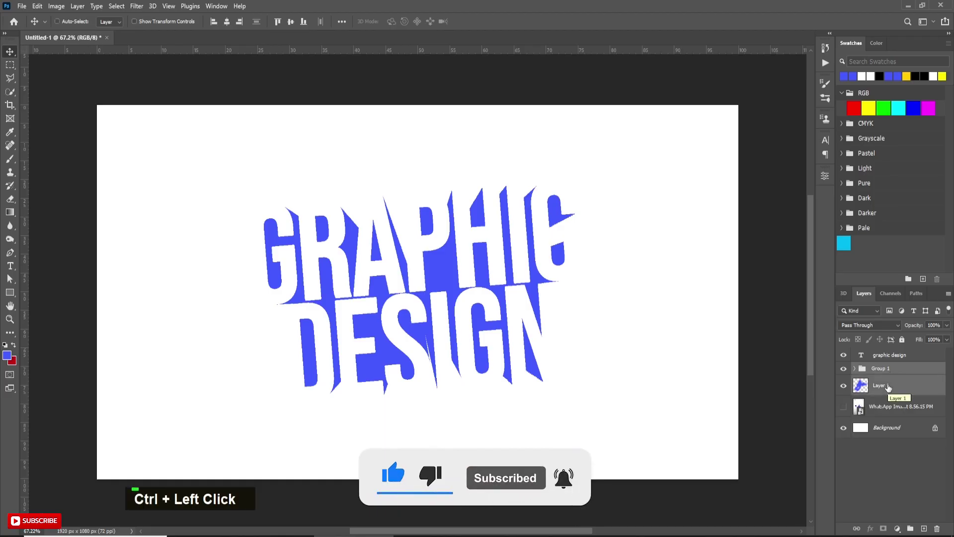
key("ctrl+g")
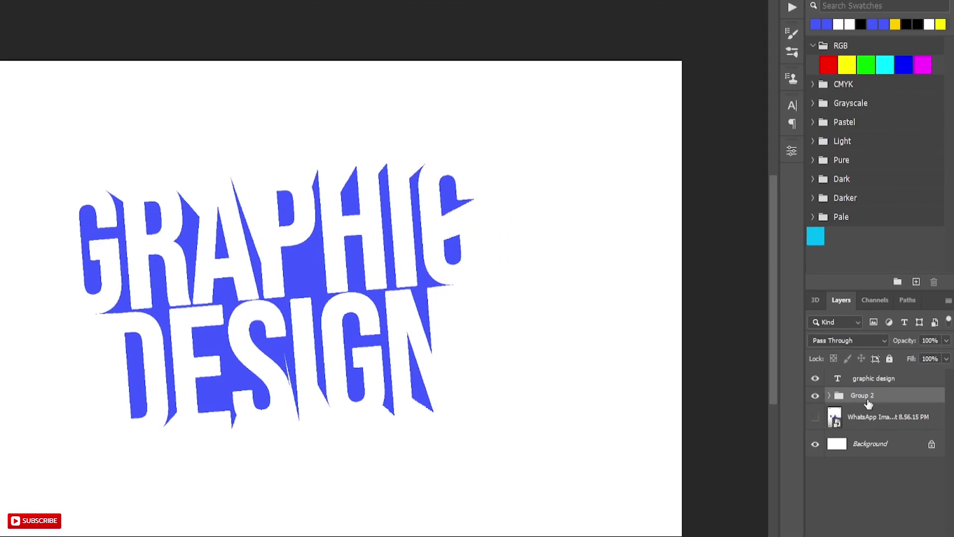
key("ctrl+j")
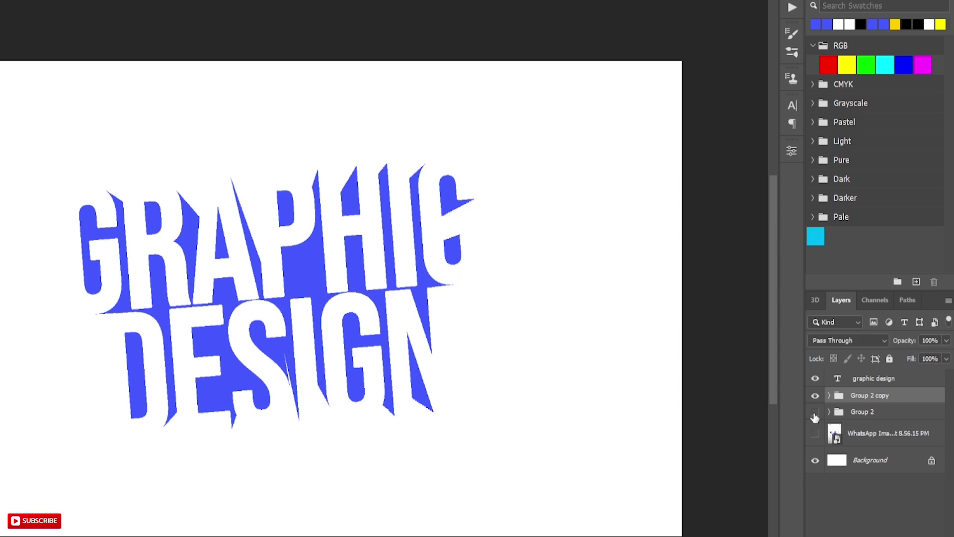
Step: Convert Group 2 copy to a smart object and add a yellow Soft Light Color Overlay at 100%
right_click(874, 396)
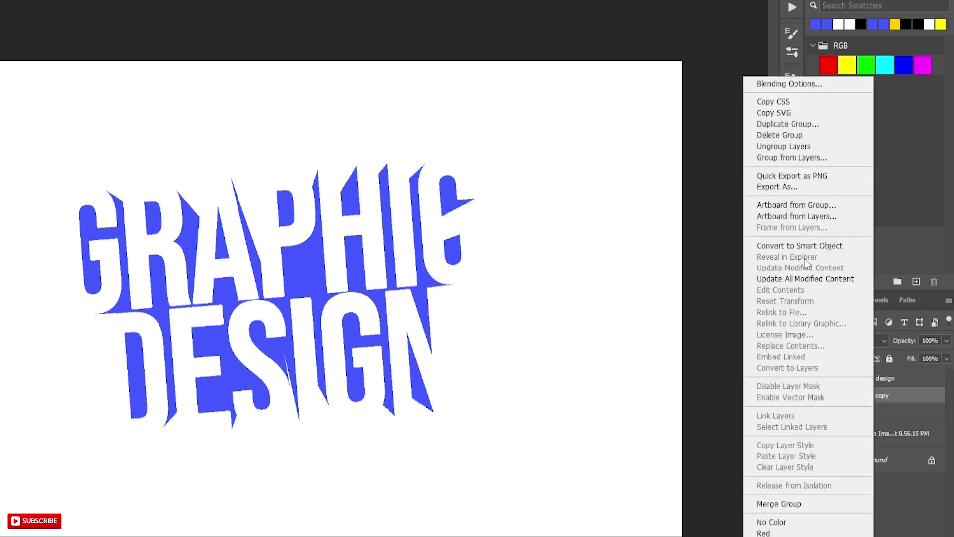
left_click(800, 245)
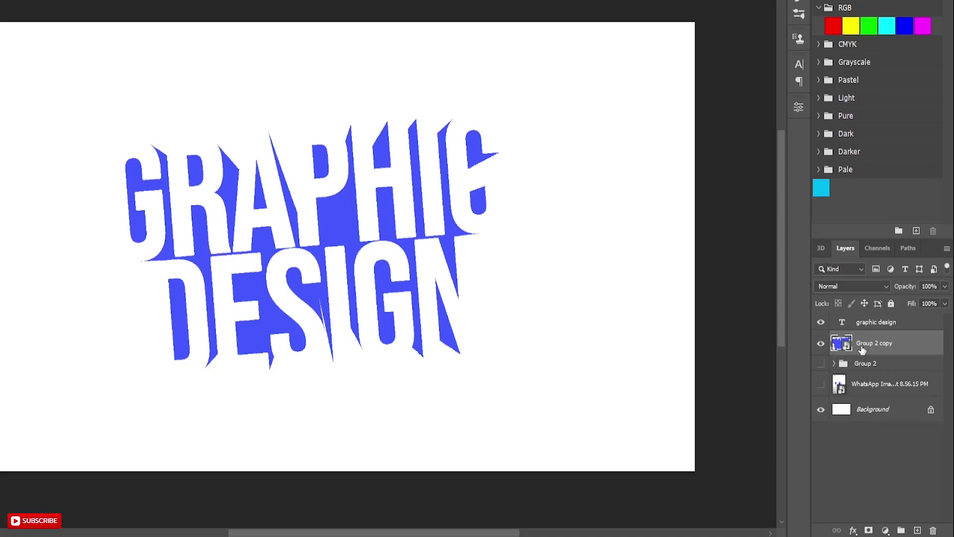
left_click(853, 530)
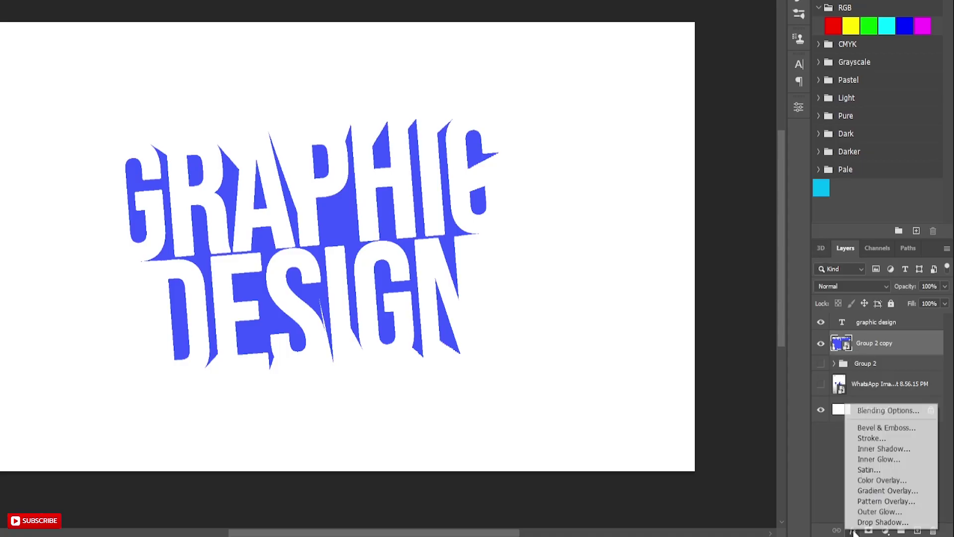
left_click(873, 480)
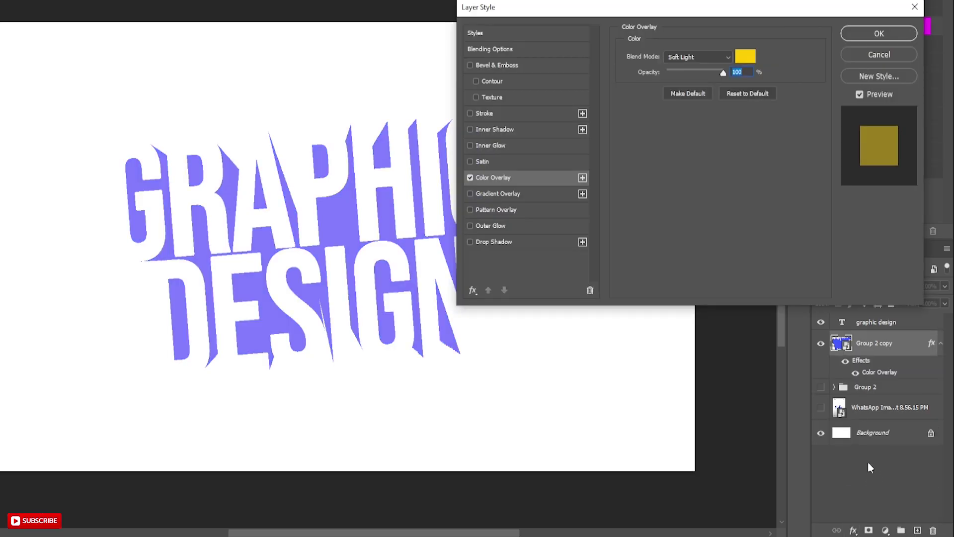